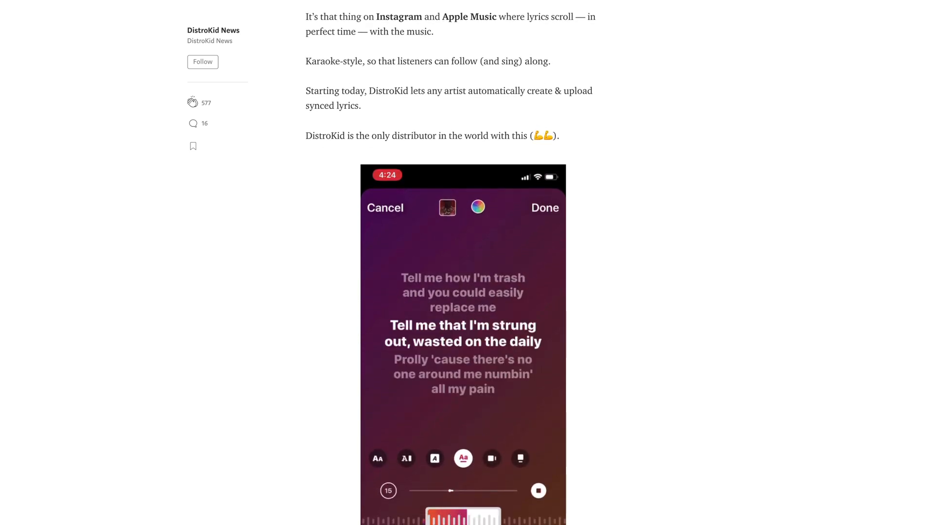
# Examine the DistroKid News article about automatically creating and uploading synced lyrics.
pyautogui.scroll(-2, 463, 262)
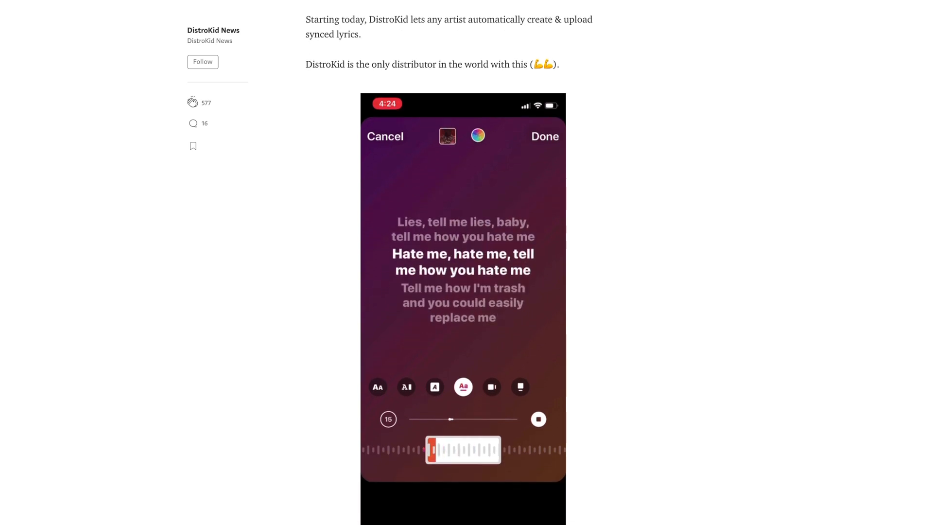
pyautogui.scroll(-3, 463, 263)
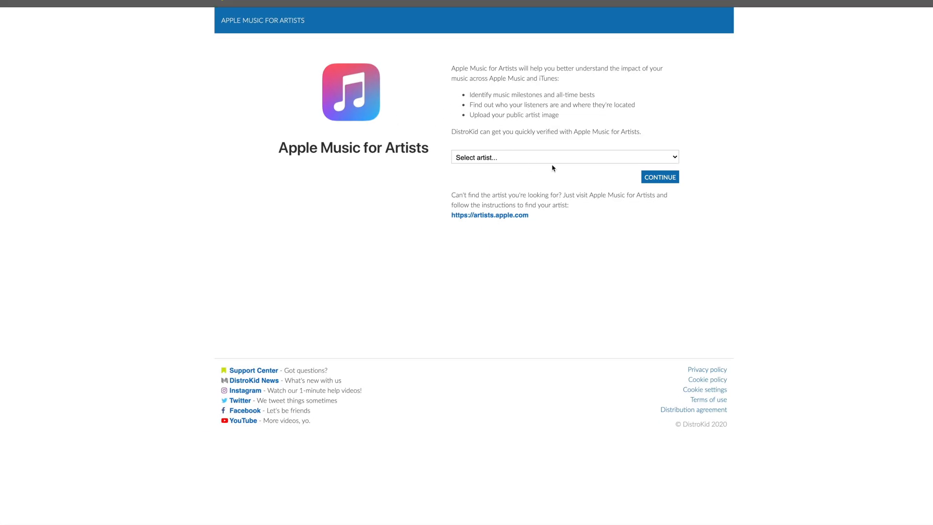
# Choose Key WAV as the artist to verify with Apple Music for Artists.
pyautogui.click(549, 158)
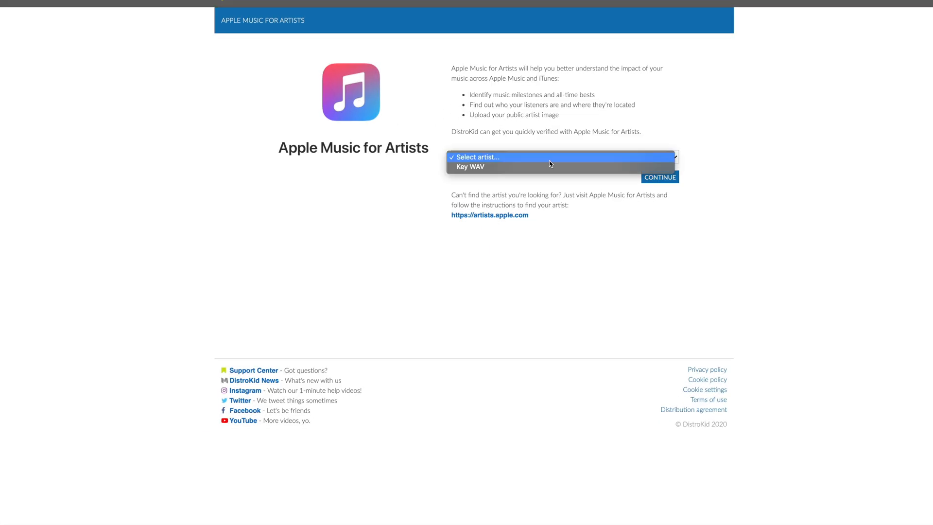
pyautogui.click(608, 166)
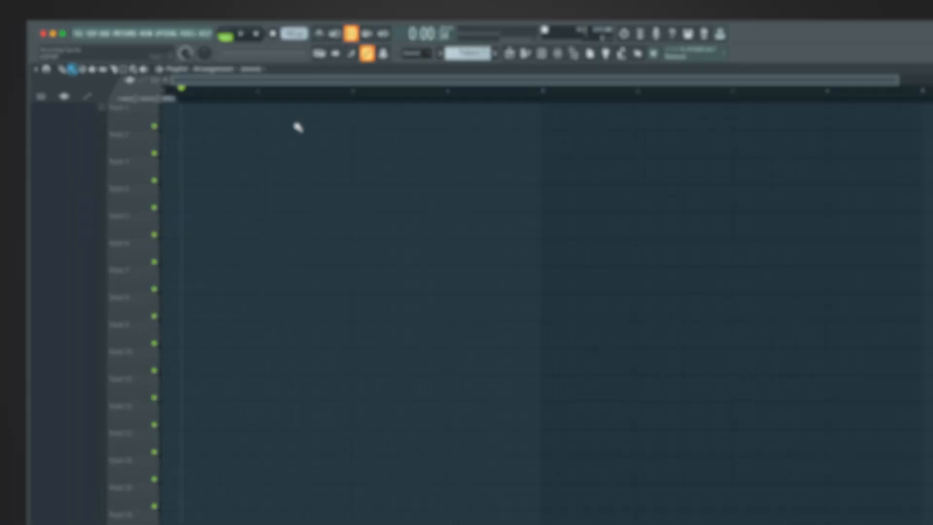
# Switch to FL Studio and open its audio settings.
pyautogui.click(163, 35)
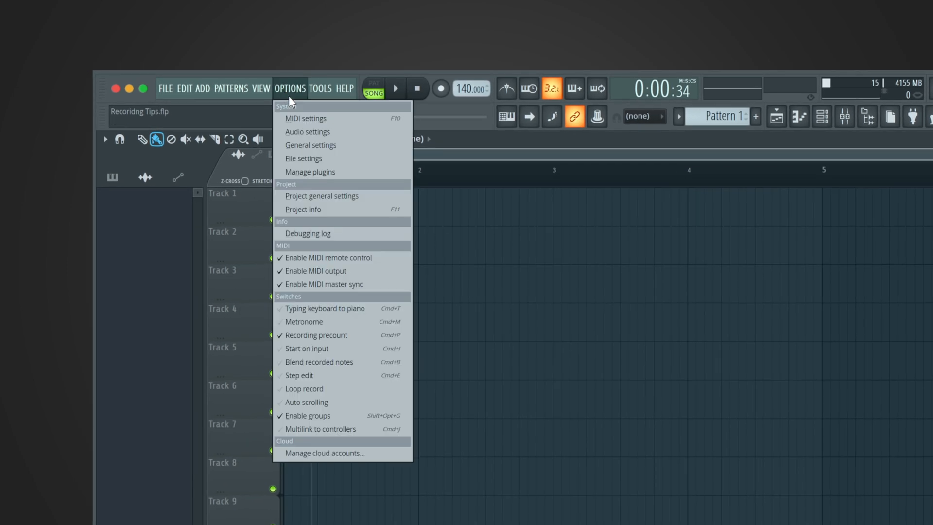
pyautogui.click(318, 131)
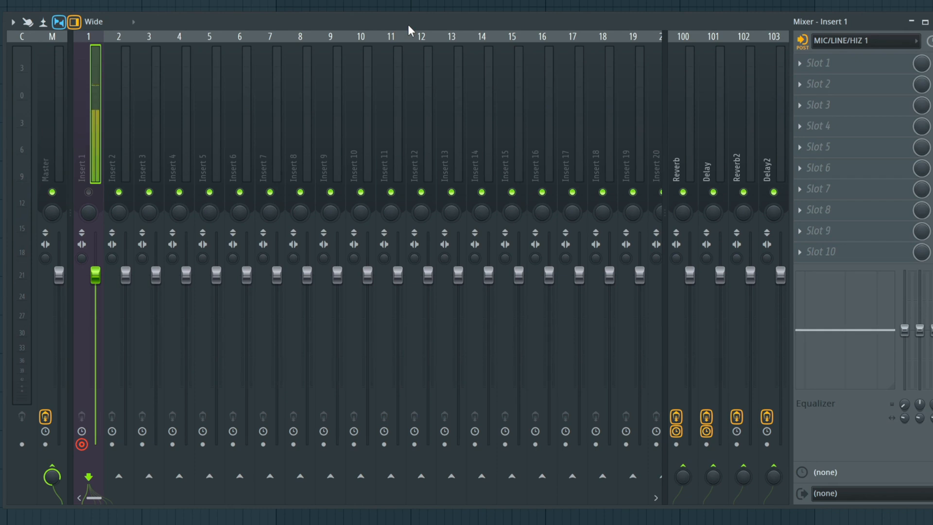
# Disable the effect slots on the Master, Reverb, Delay, Reverb2 and Delay2 mixer tracks.
pyautogui.click(65, 115)
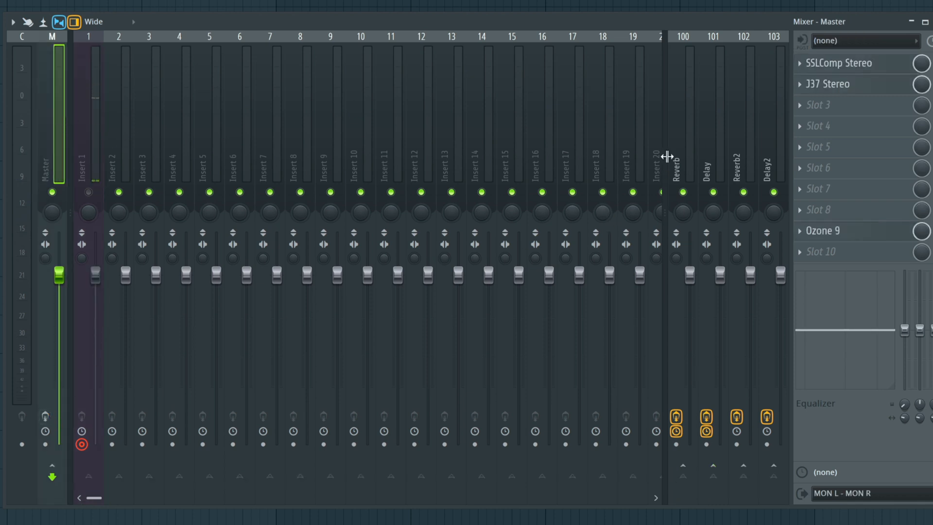
pyautogui.click(688, 276)
pyautogui.click(679, 415)
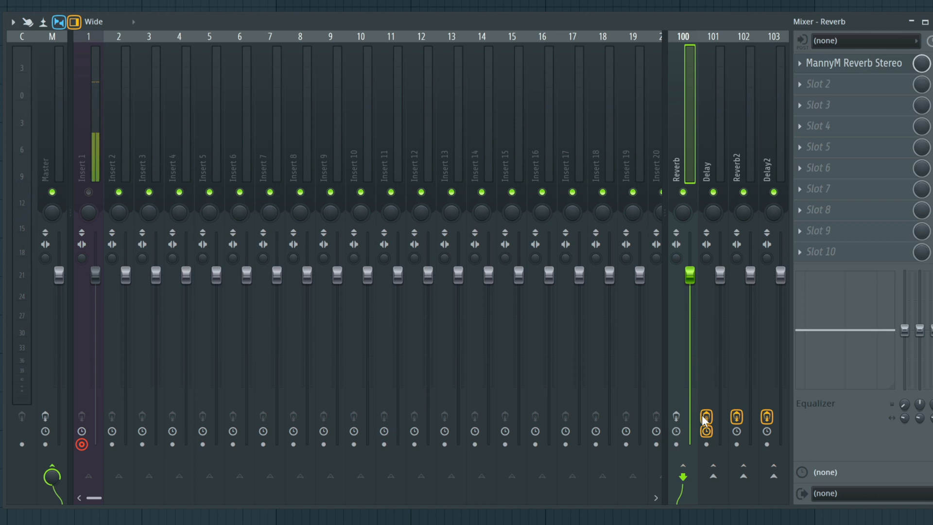
pyautogui.click(715, 419)
pyautogui.click(737, 417)
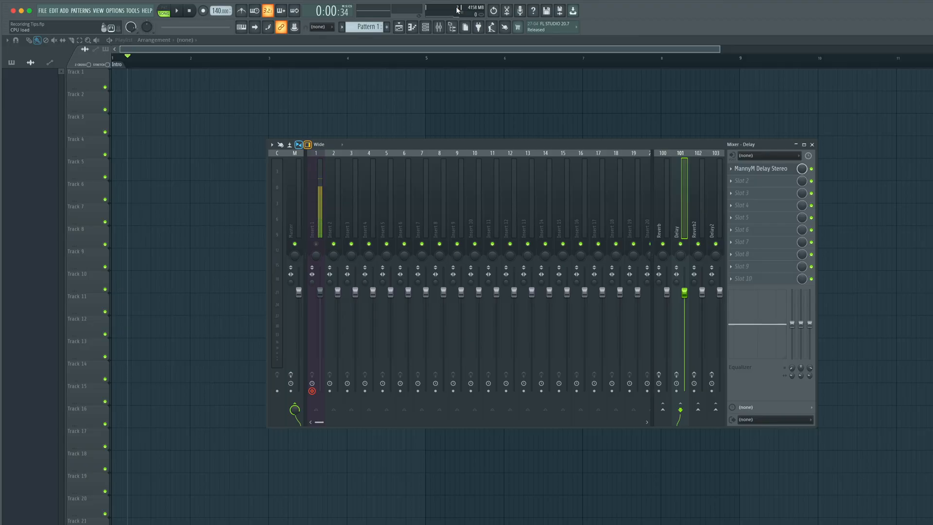
# Rename the first playlist track BEAT and place Pattern 1 clips across its first four bars.
pyautogui.press('F9')
pyautogui.middleClick(86, 72)
pyautogui.write('BEAT')
pyautogui.press('Return')
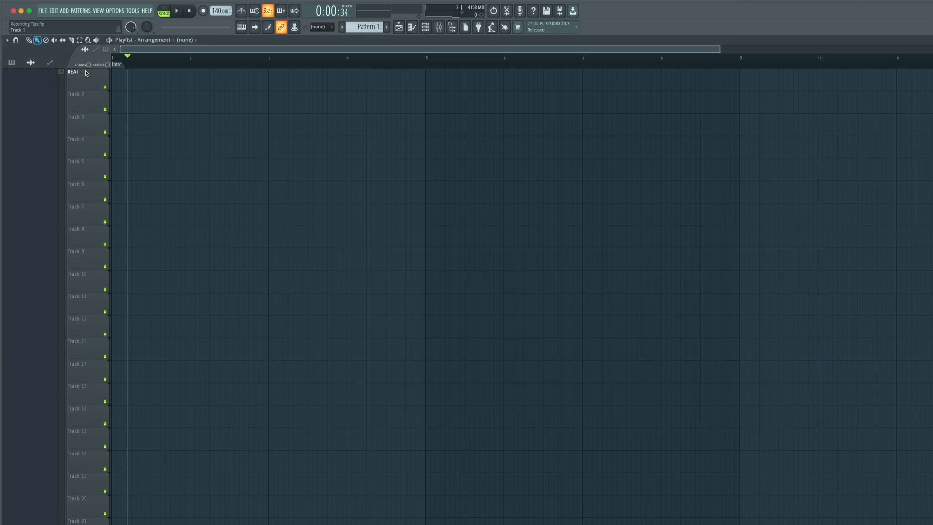
pyautogui.moveTo(125, 77); pyautogui.dragTo(304, 78)
pyautogui.keyDown('super'); pyautogui.click(322, 117); pyautogui.keyUp('super')
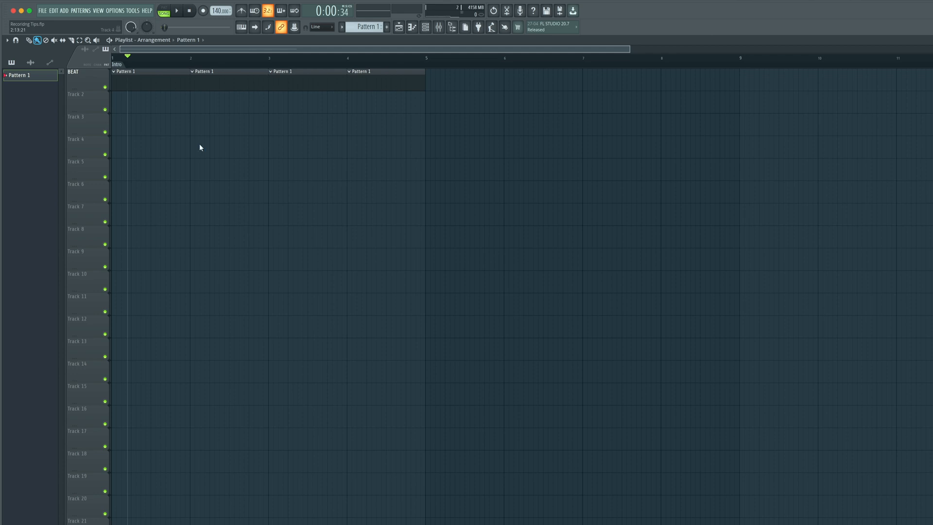
# Rename the second playlist track REC and enable the transport's record mode.
pyautogui.middleClick(89, 104)
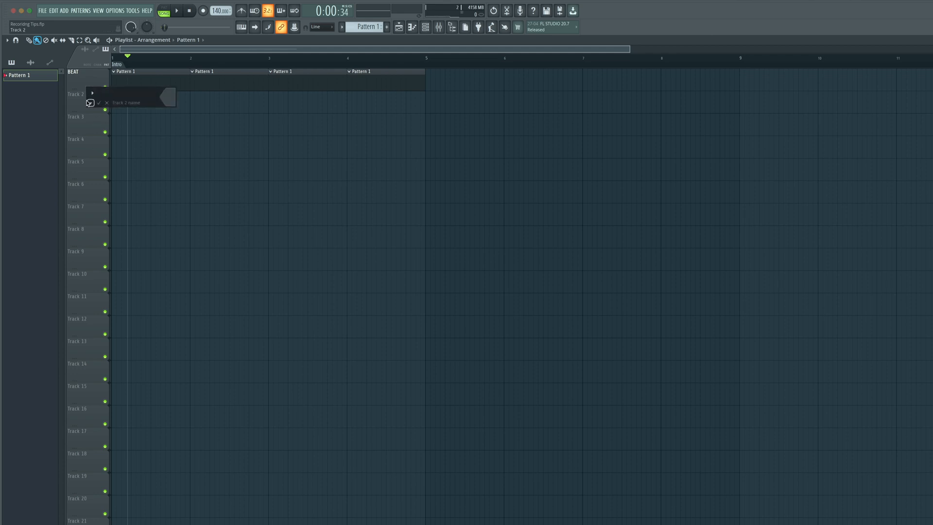
pyautogui.press('Return')
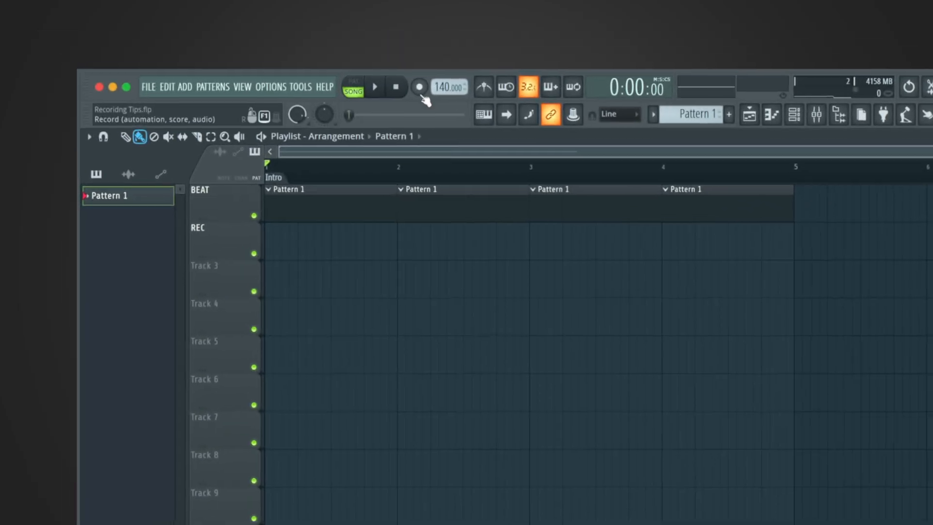
pyautogui.click(203, 11)
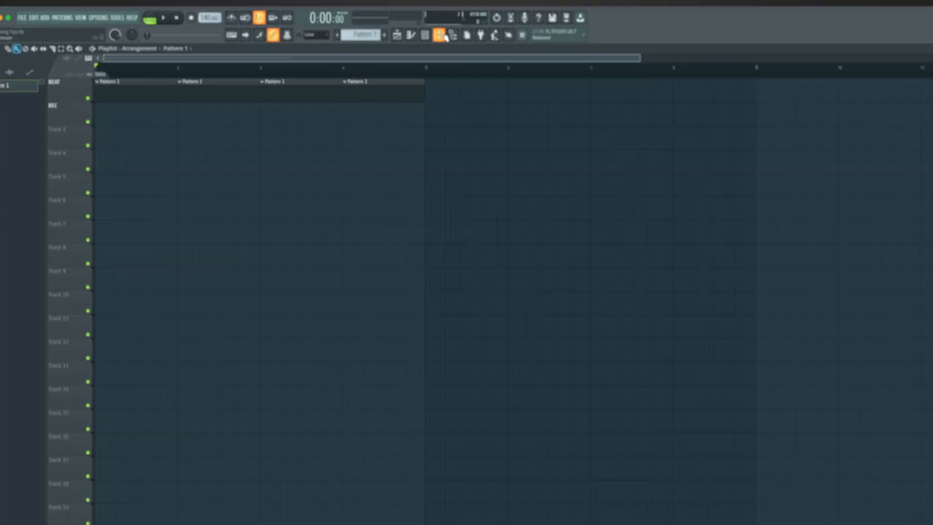
# Load the preset file Justin Bieber - Main Vocals.fst from Finder onto mixer Insert 3.
pyautogui.click(443, 133)
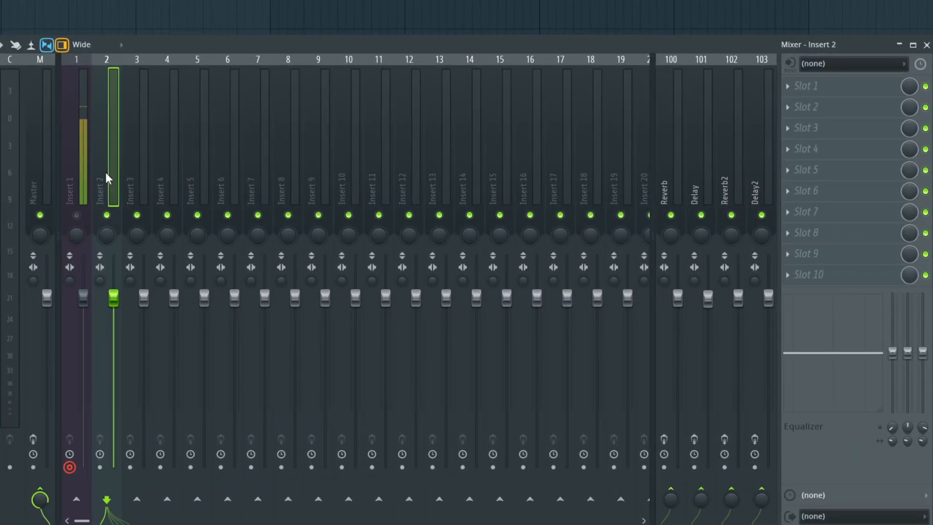
pyautogui.click(83, 181)
pyautogui.click(125, 177)
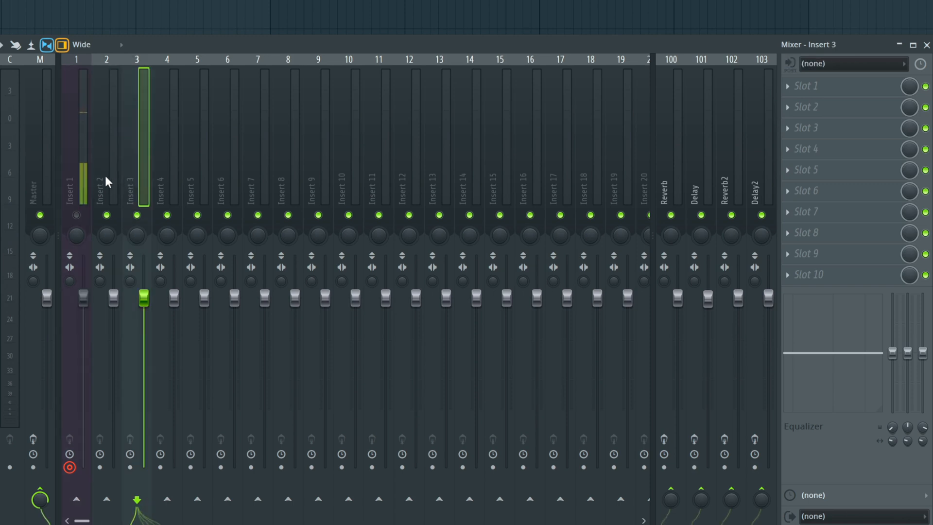
pyautogui.click(105, 176)
pyautogui.click(222, 177)
pyautogui.click(113, 176)
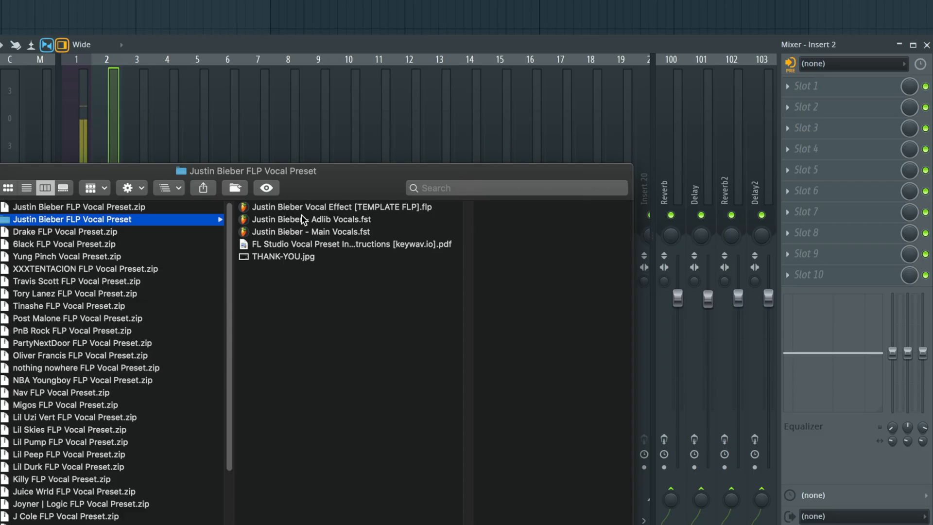
pyautogui.moveTo(304, 227); pyautogui.dragTo(137, 106)
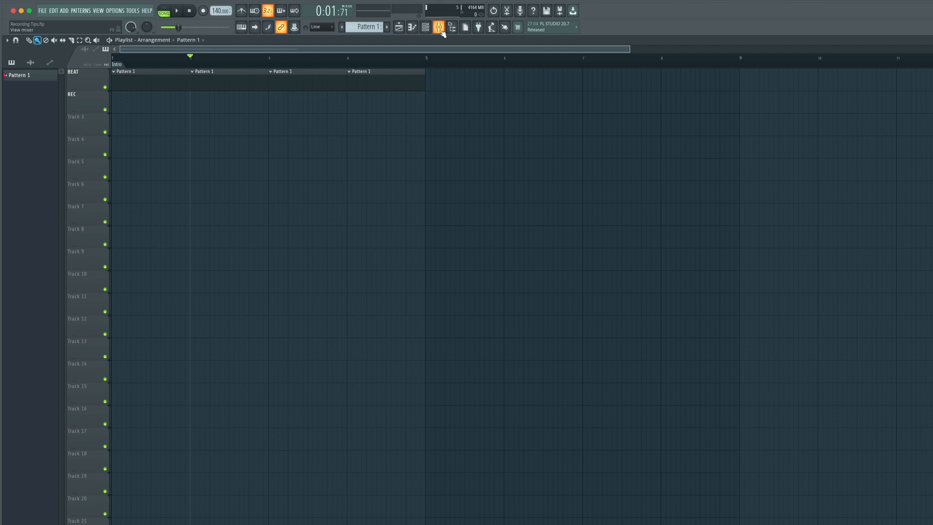
# Set the MAIN VOCALS mixer track's input to mono MIC/LINE/HIZ 1 and bypass its Pitcher effect.
pyautogui.click(441, 29)
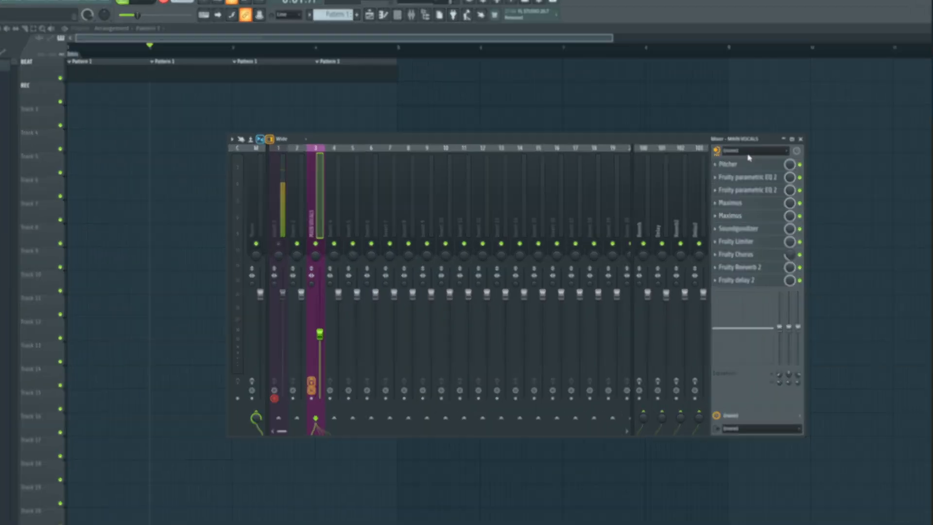
pyautogui.click(748, 151)
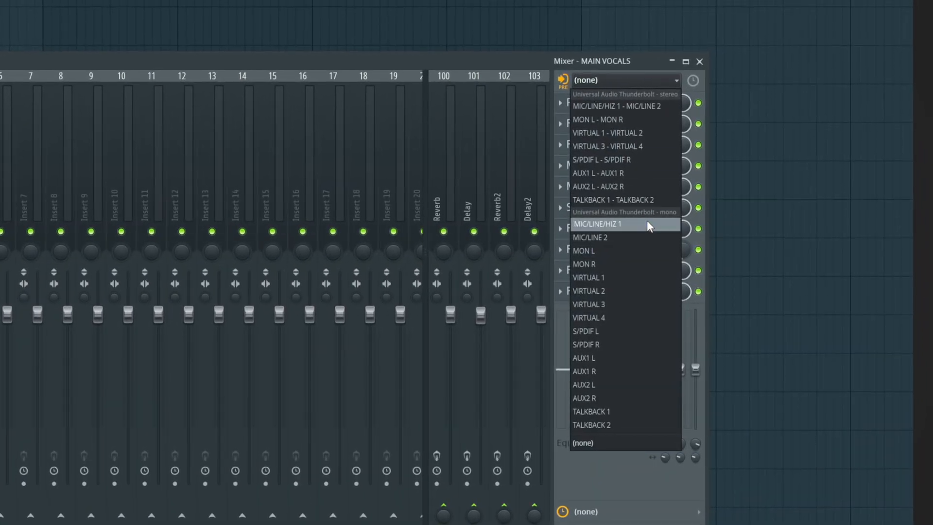
pyautogui.click(646, 224)
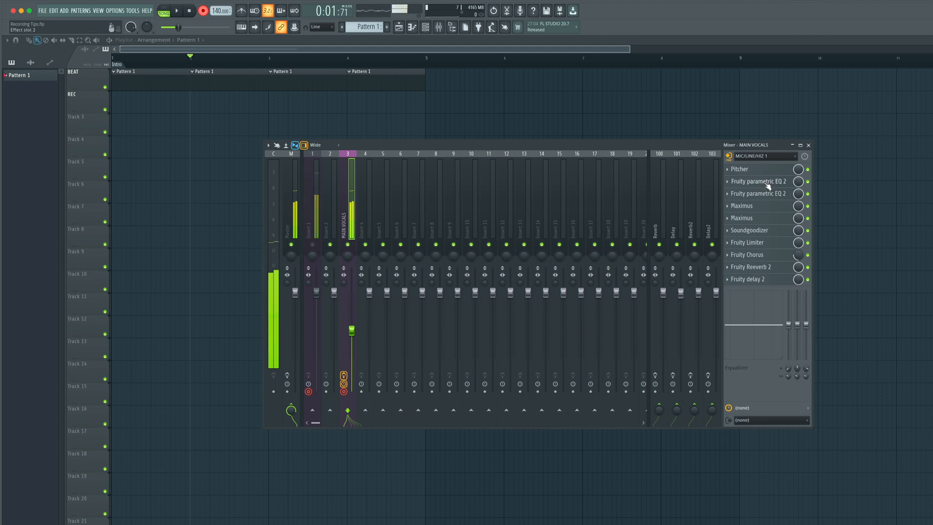
pyautogui.click(767, 170)
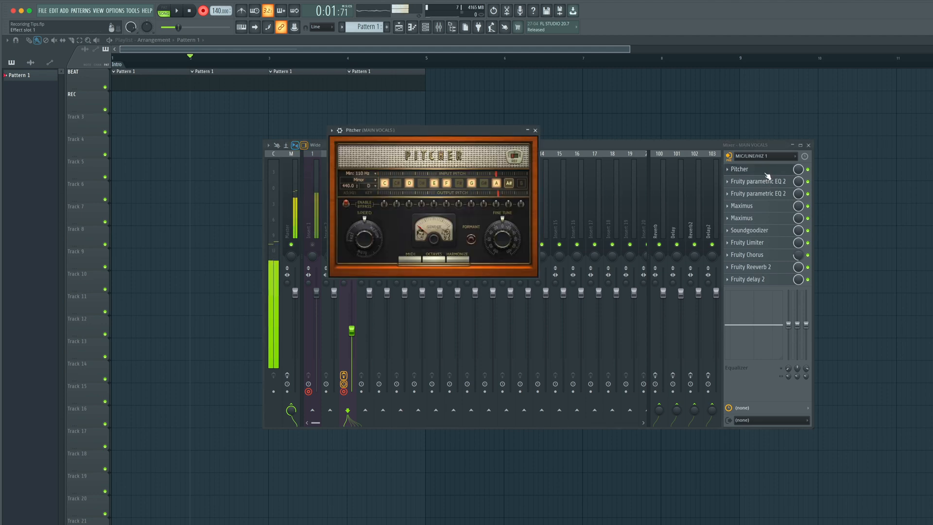
pyautogui.click(808, 170)
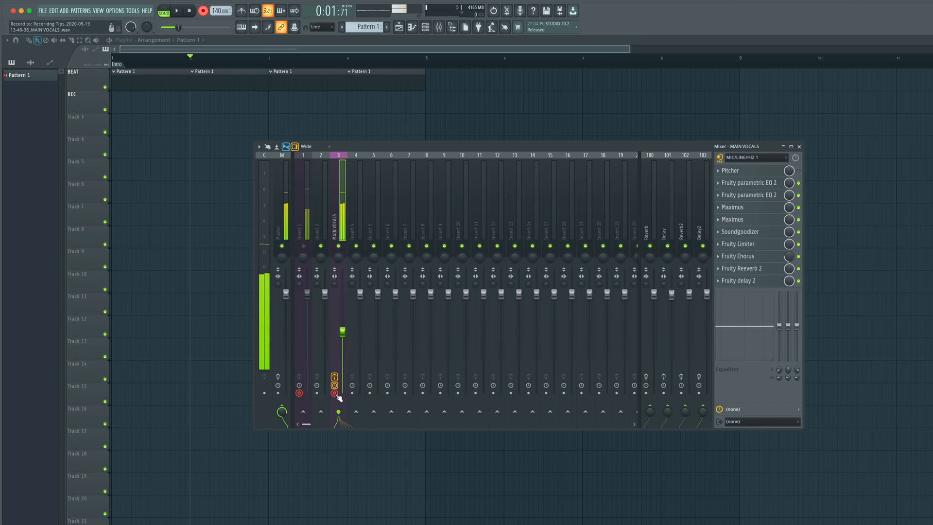
# Disarm disk recording on Insert 1 and record a vocal take through the MAIN VOCALS mixer track.
pyautogui.click(299, 393)
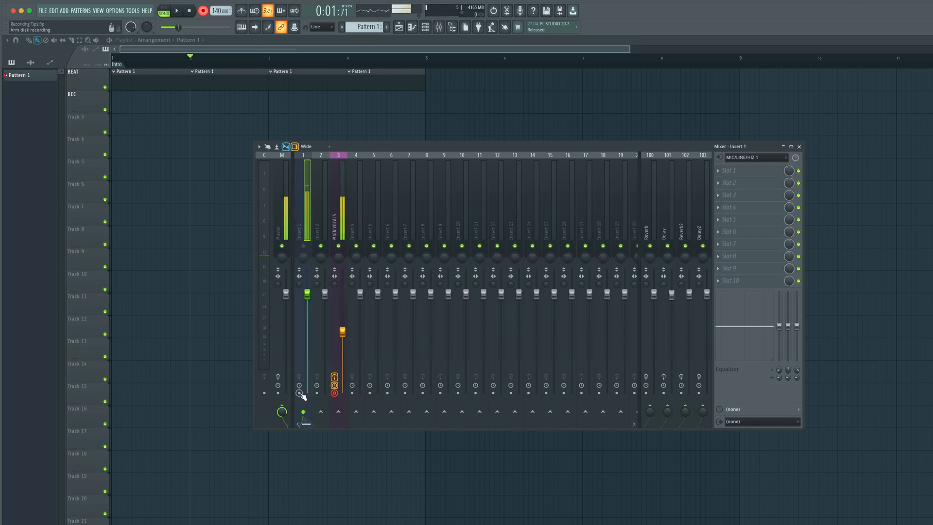
pyautogui.click(335, 218)
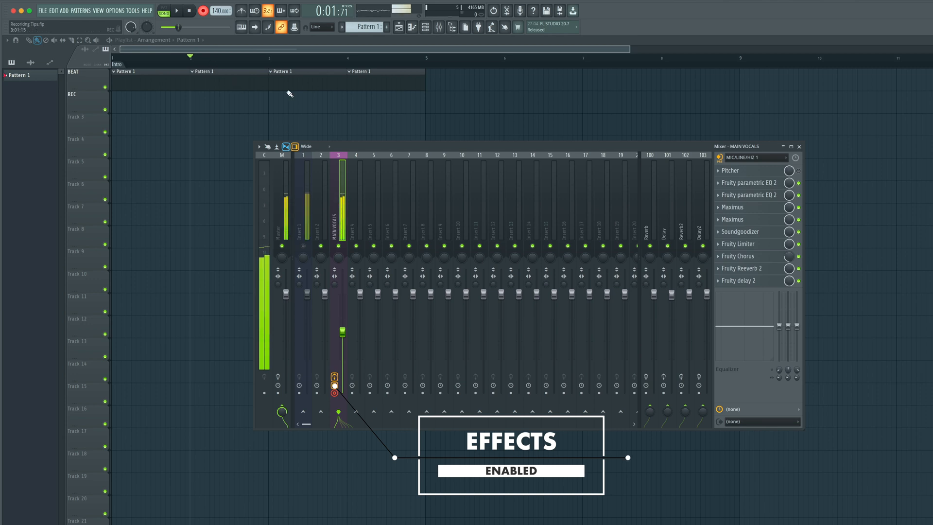
pyautogui.press('space')
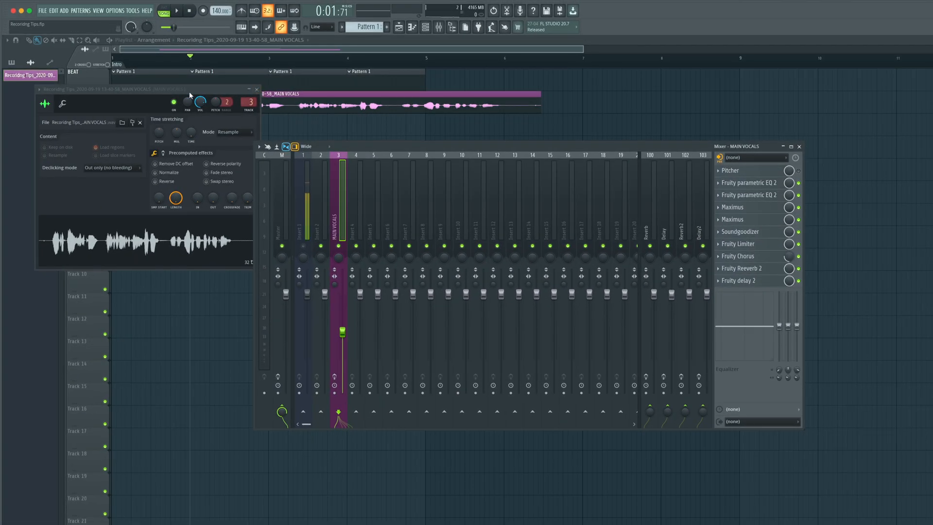
# Move the sampler window clear of the recorded clip and play back the vocal take on the REC track.
pyautogui.moveTo(190, 95); pyautogui.dragTo(173, 145)
pyautogui.click(178, 10)
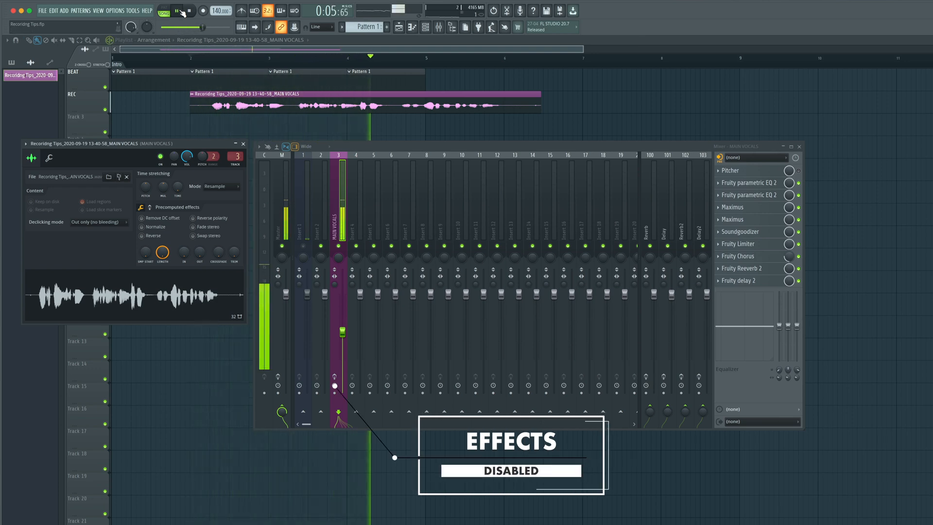
pyautogui.press('space')
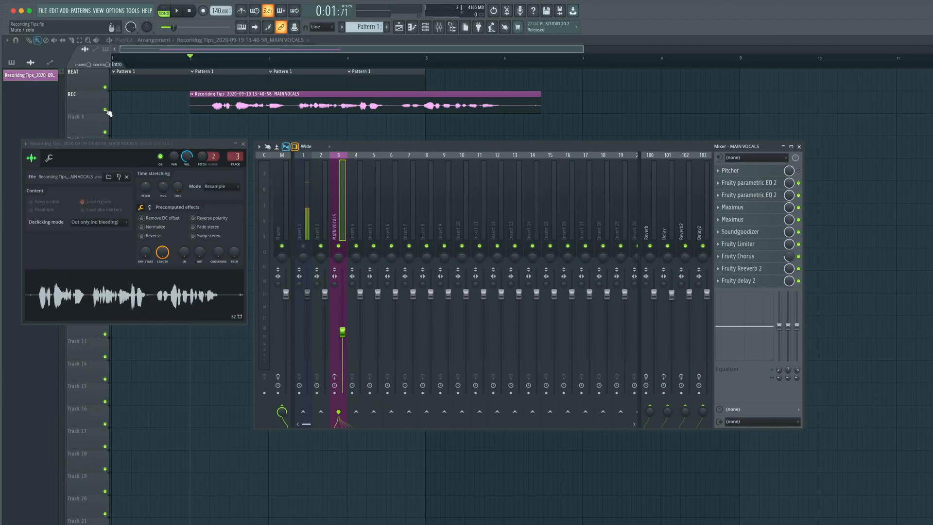
# Mute the REC playlist track, close the open windows and bring the mixer back.
pyautogui.click(105, 109)
pyautogui.press('F12')
pyautogui.click(445, 28)
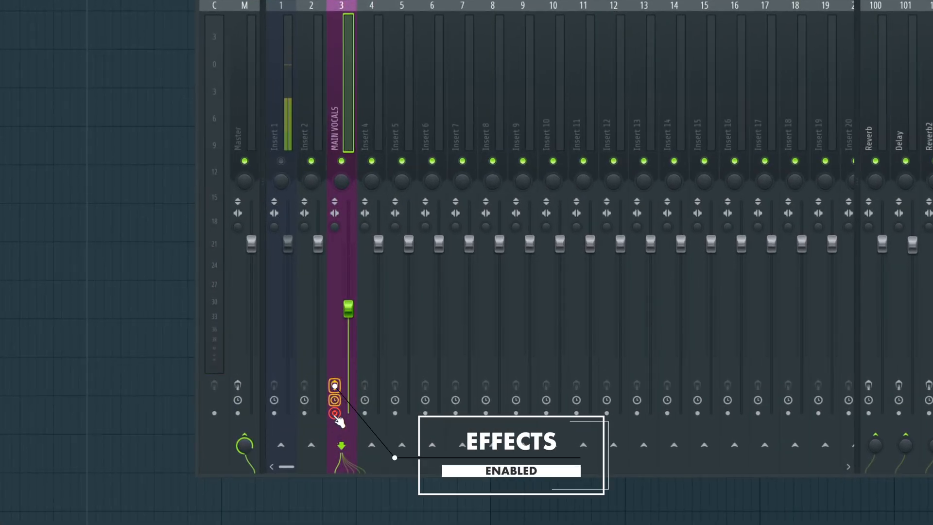
# Set the MAIN VOCALS input to mono MIC/LINE/HIZ 1 again and record a second vocal take.
pyautogui.click(760, 142)
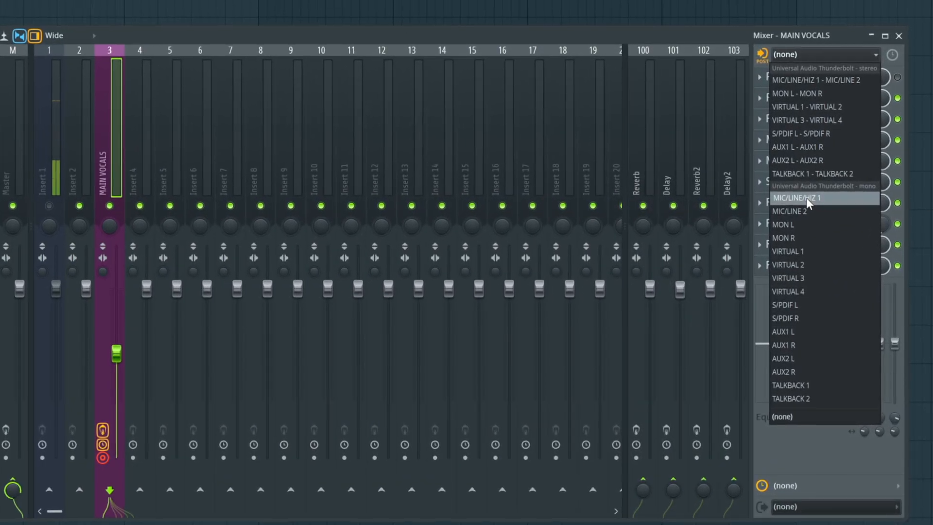
pyautogui.click(808, 199)
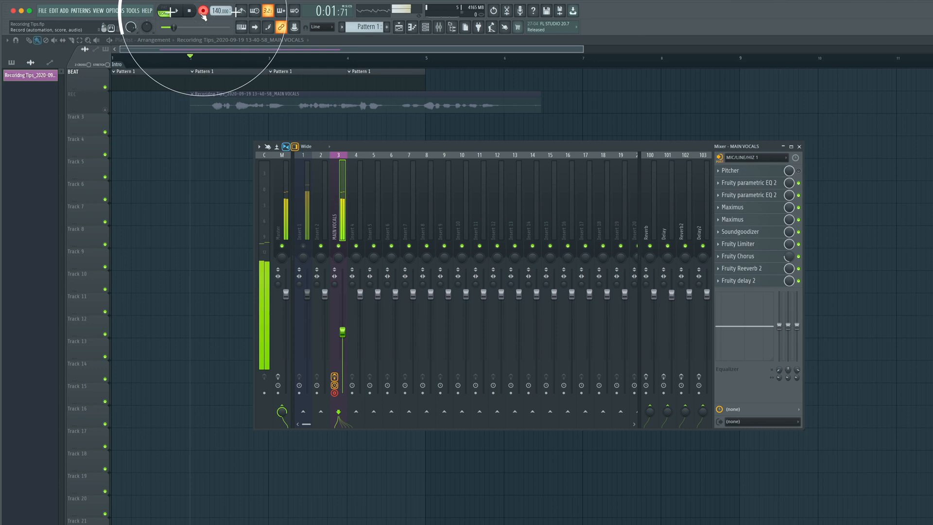
pyautogui.click(202, 16)
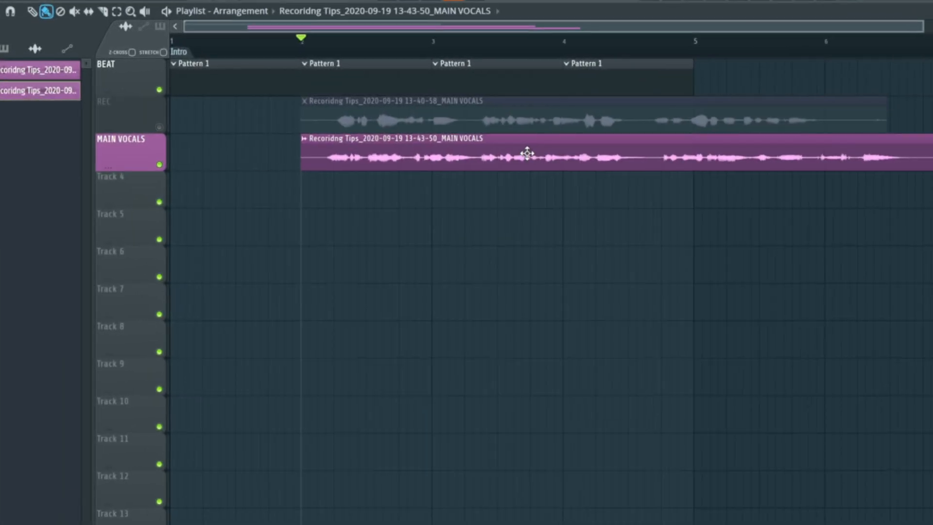
# Open the sampler settings of the second vocal clip and examine its mixer routing to the Master track.
pyautogui.doubleClick(527, 154)
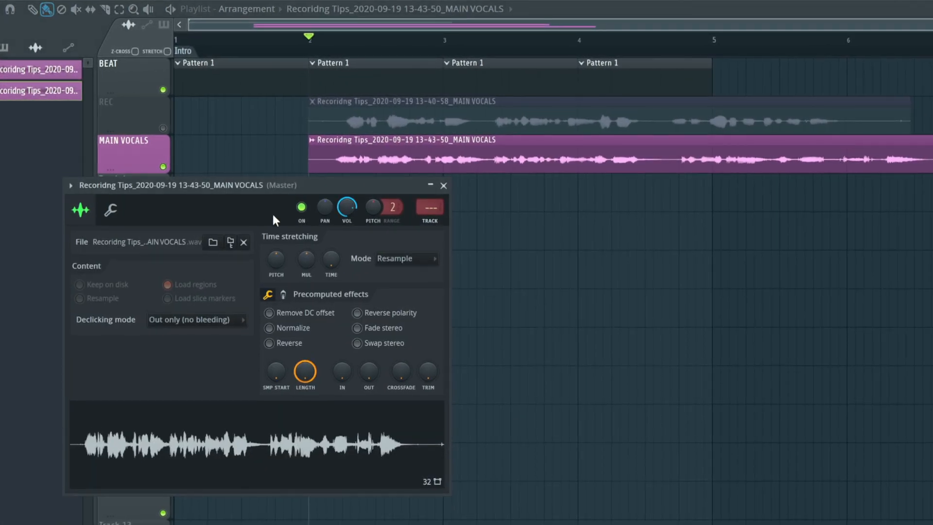
pyautogui.moveTo(267, 190); pyautogui.dragTo(271, 195)
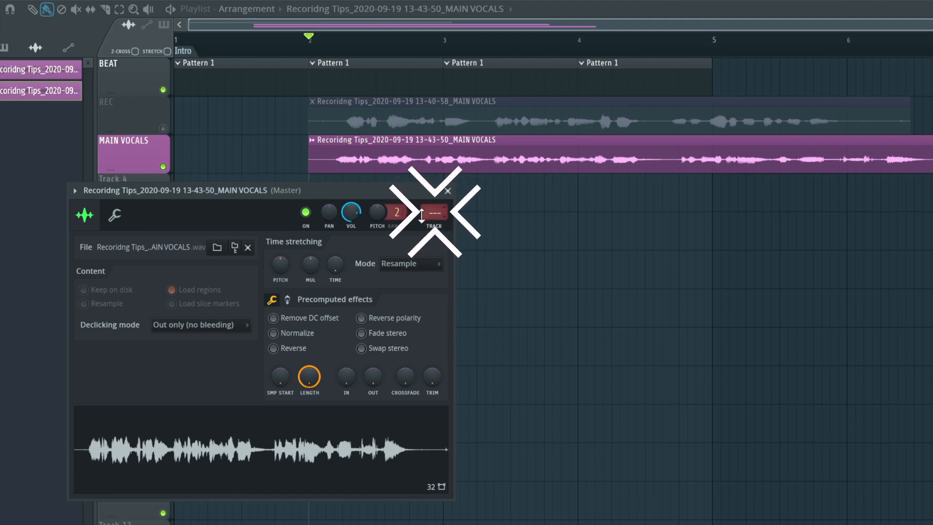
pyautogui.click(736, 1)
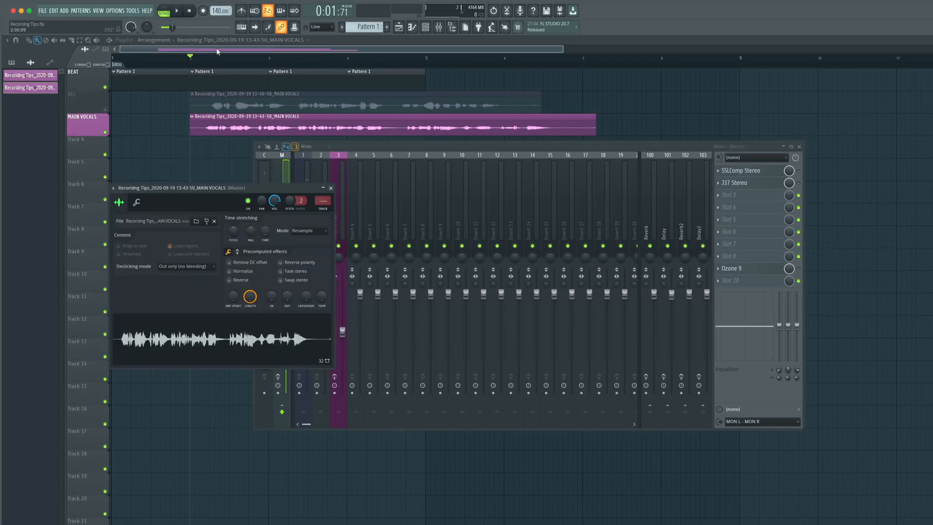
# Clear the open windows from the playlist and play back the second vocal take on the MAIN VOCALS track.
pyautogui.click(335, 375)
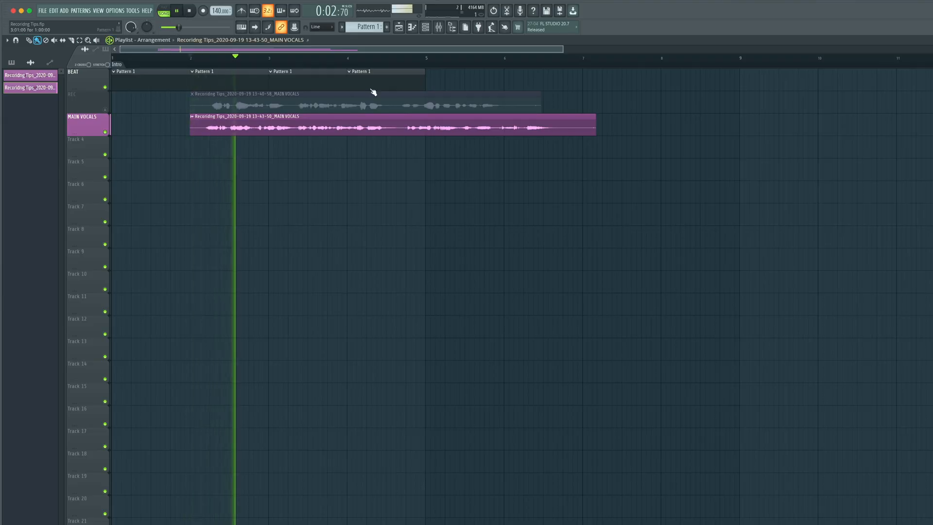
pyautogui.scroll(3, 369, 65)
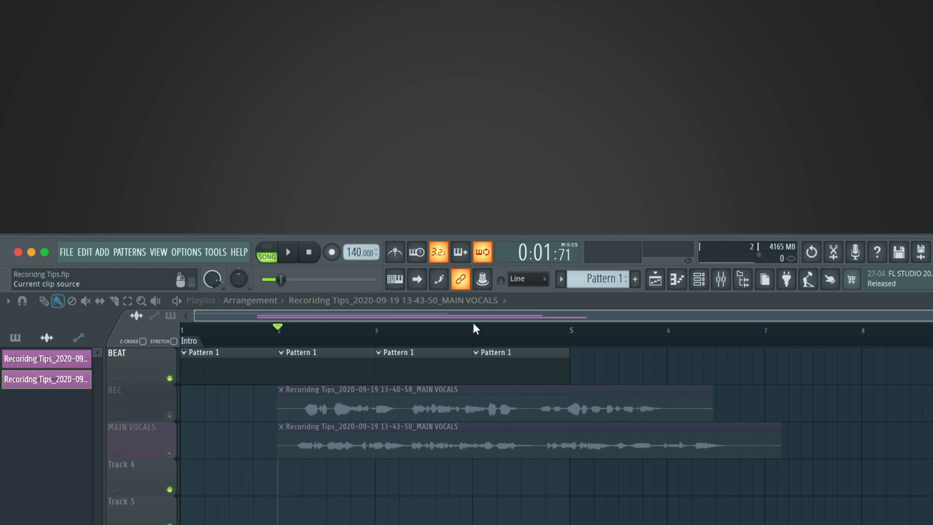
# Select bars 2 to 5 on the playlist timeline and loop-record several MAIN VOCALS takes over that range.
pyautogui.keyDown('ctrl'); pyautogui.click(279, 328); pyautogui.keyUp('ctrl')
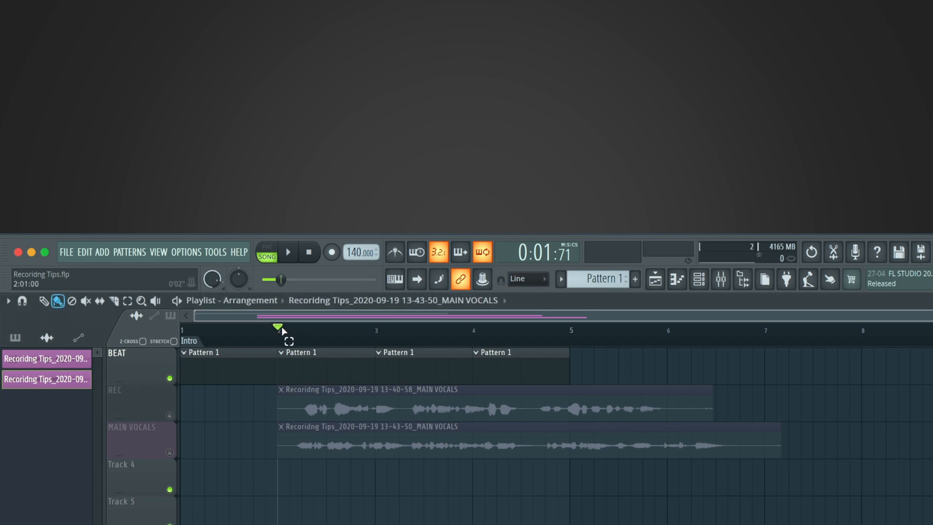
pyautogui.moveTo(282, 330); pyautogui.dragTo(566, 329)
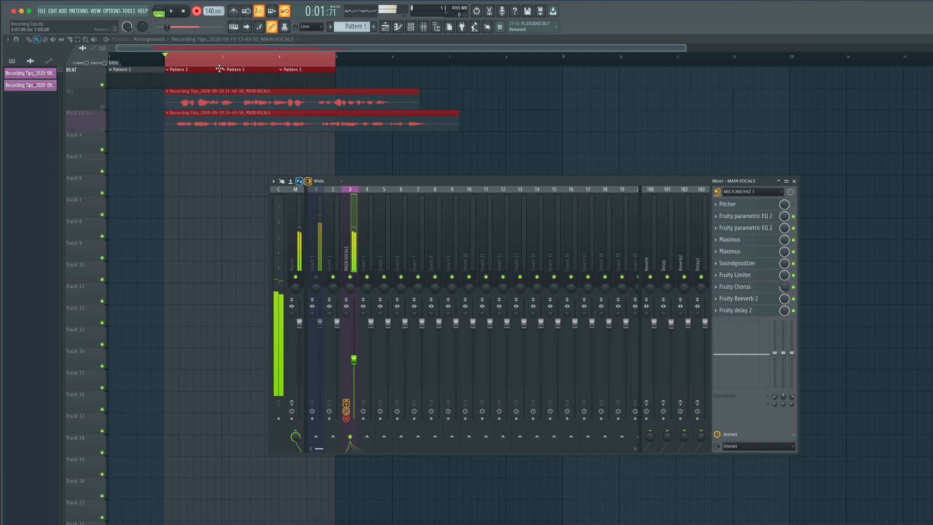
pyautogui.click(173, 15)
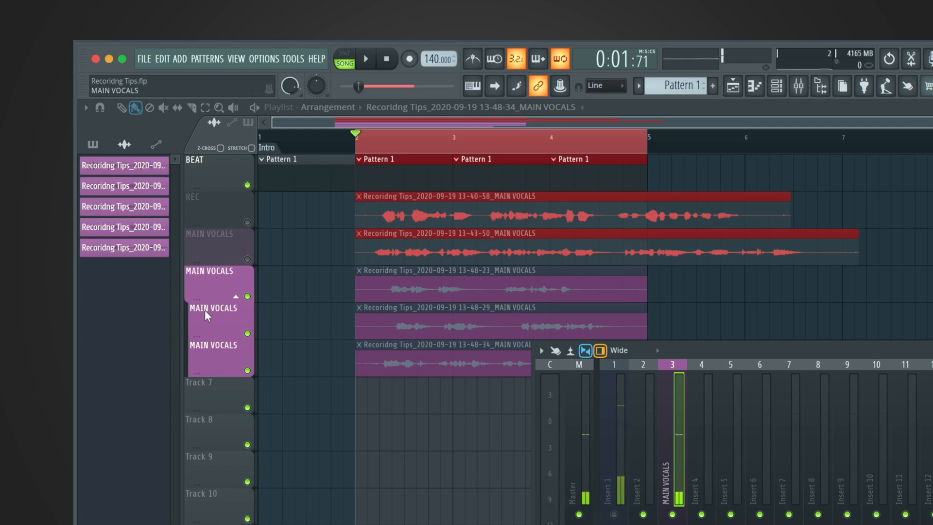
# Collapse and re-expand the grouped MAIN VOCALS tracks that hold the looped takes.
pyautogui.click(237, 297)
pyautogui.click(237, 299)
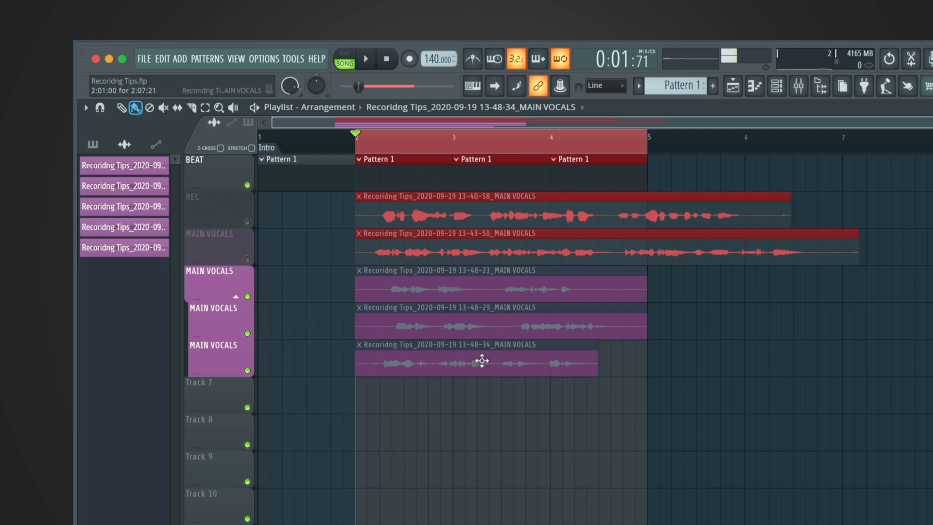
# Unmute the second and third looped vocal takes with the Mute tool, keeping the first take muted.
pyautogui.click(454, 293)
pyautogui.click(451, 294)
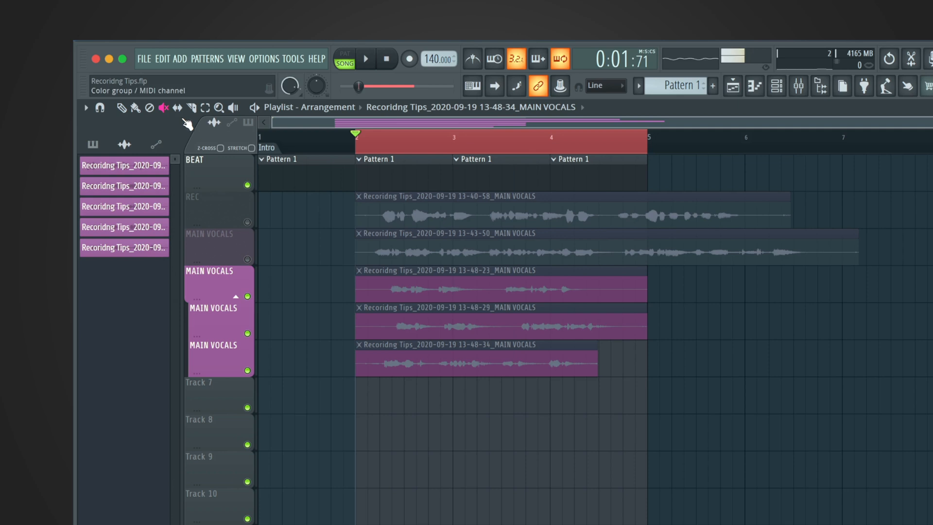
pyautogui.click(435, 281)
pyautogui.click(442, 320)
pyautogui.click(444, 293)
pyautogui.click(448, 359)
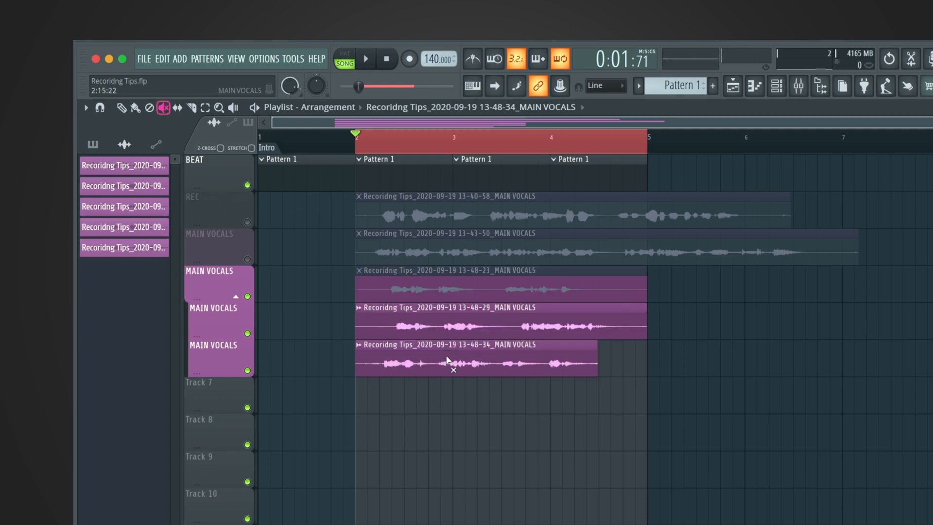
pyautogui.click(406, 320)
# Play back the unmuted looped takes and bring the mixer back with the MAIN VOCALS insert.
pyautogui.press('space')
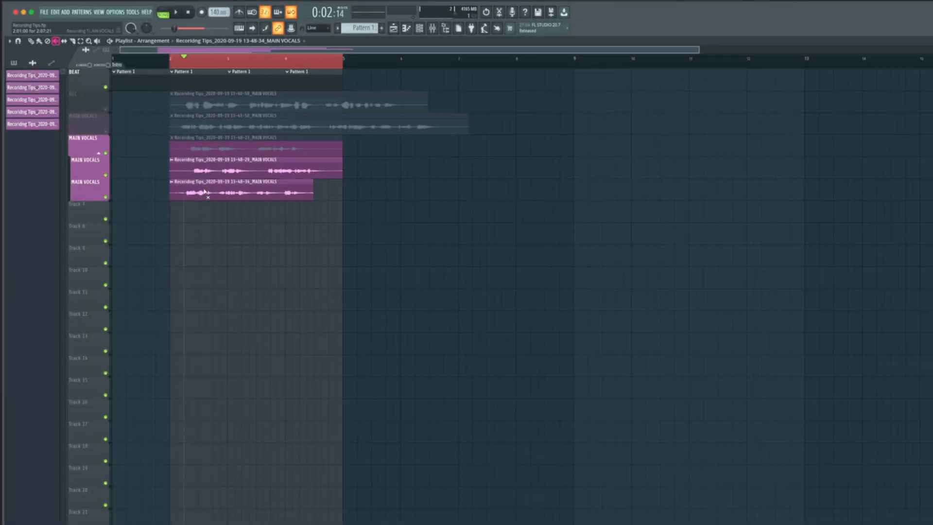
pyautogui.press('F9')
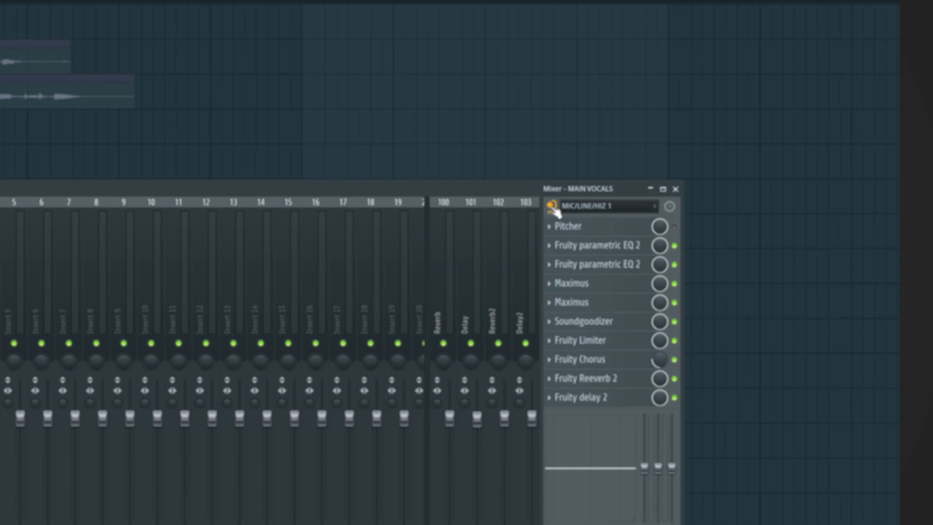